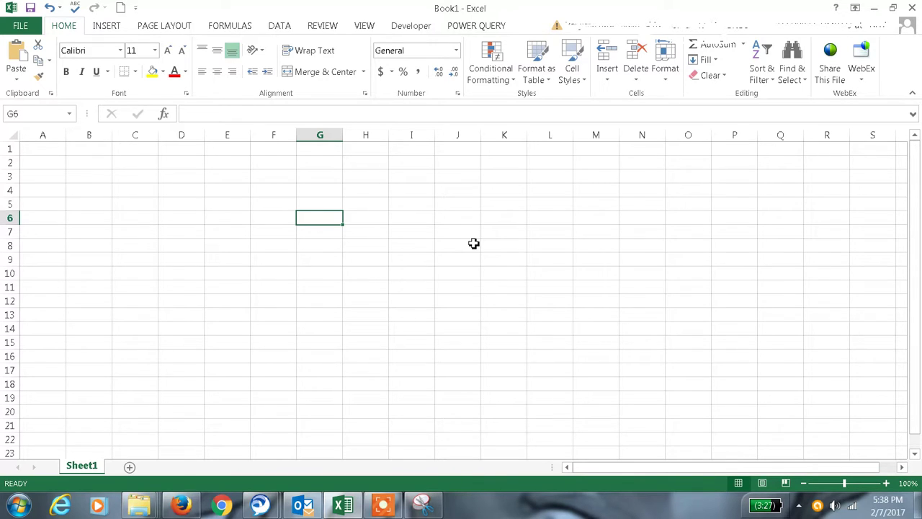
# Enter the label 'minverse' in cell G6.
pyautogui.write('minver')
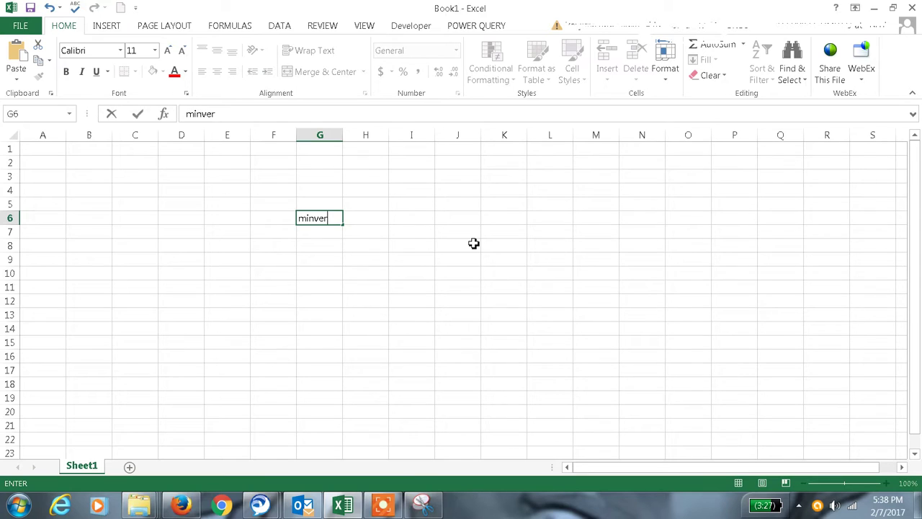
pyautogui.write('se')
pyautogui.press('Return')
pyautogui.press('Up')
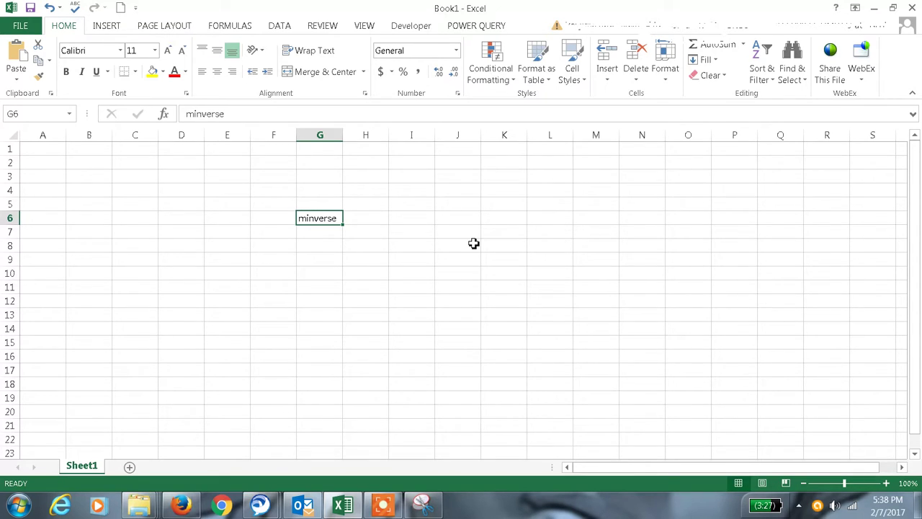
pyautogui.moveTo(176, 250); pyautogui.dragTo(233, 288)
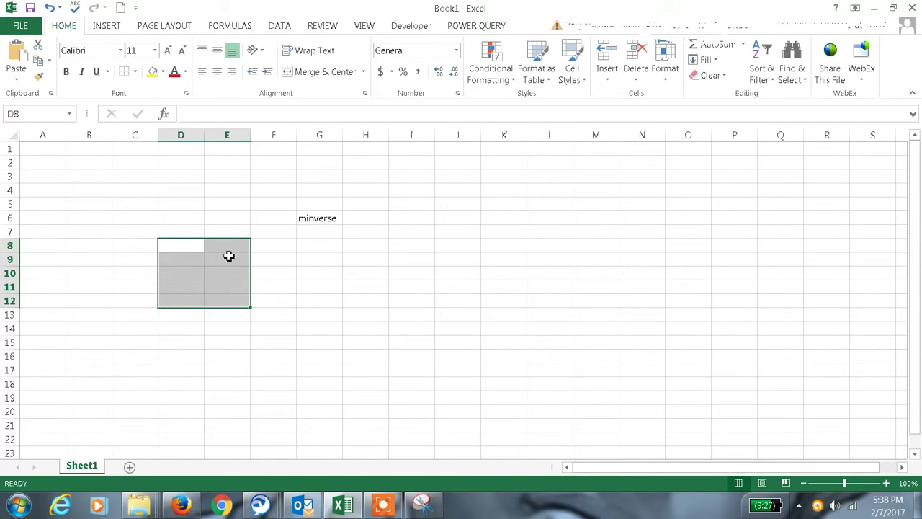
pyautogui.moveTo(282, 246); pyautogui.dragTo(322, 305)
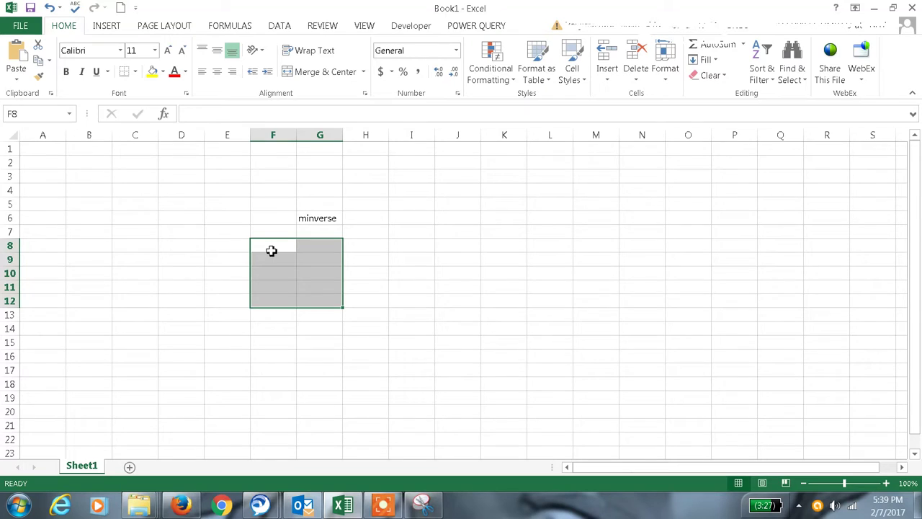
pyautogui.moveTo(271, 250); pyautogui.dragTo(329, 298)
pyautogui.moveTo(180, 245); pyautogui.dragTo(249, 279)
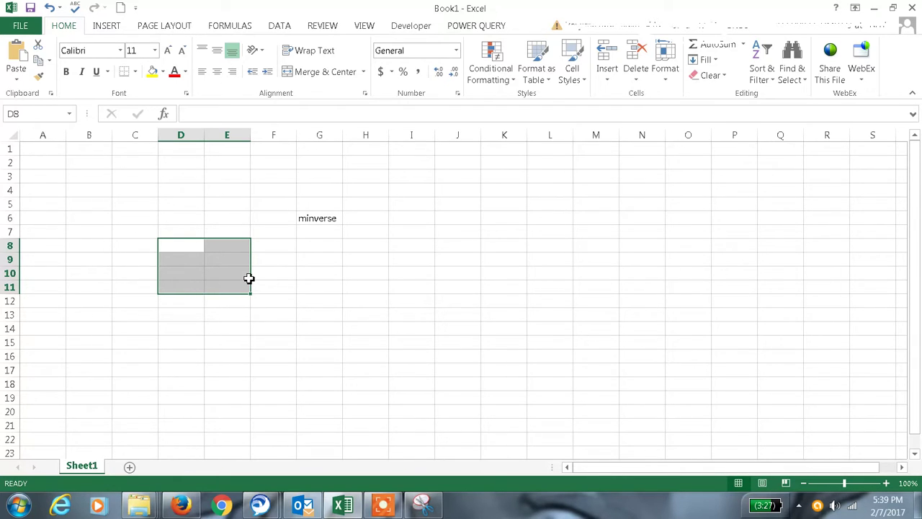
pyautogui.click(283, 249)
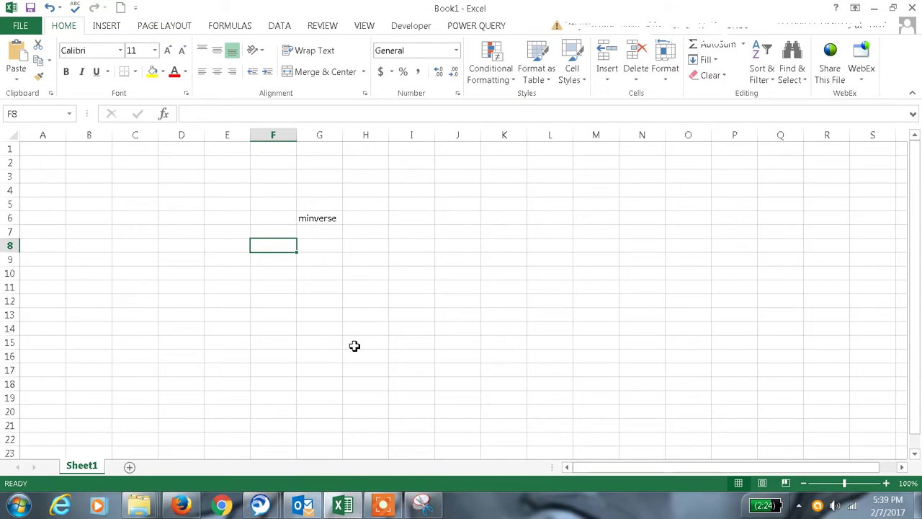
pyautogui.click(230, 246)
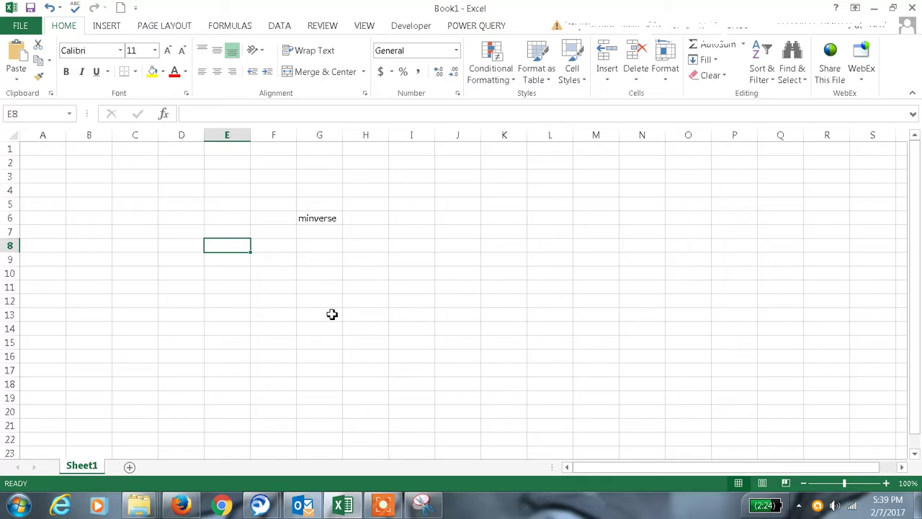
# Enter 1 and 2 in E8:F8, and 3 and 4 in E9:F9.
pyautogui.write('1')
pyautogui.press('Tab')
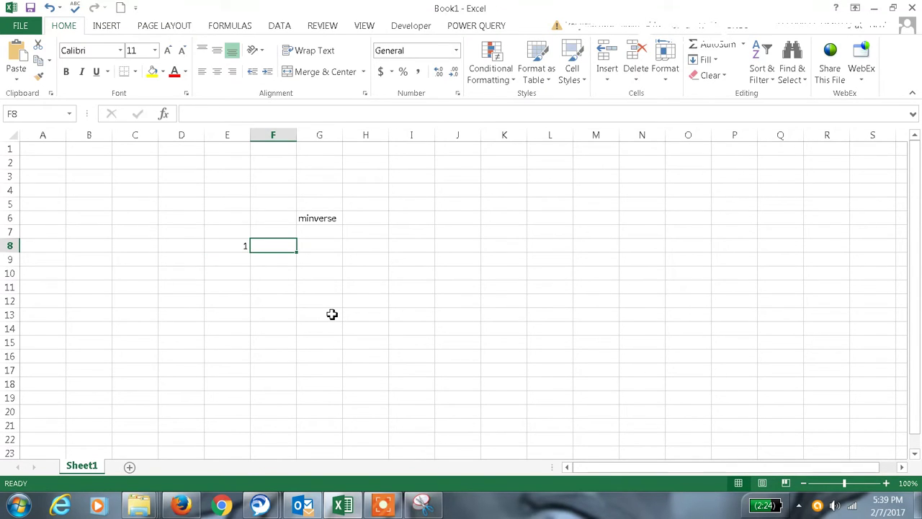
pyautogui.write('2')
pyautogui.press('Down')
pyautogui.press('Left')
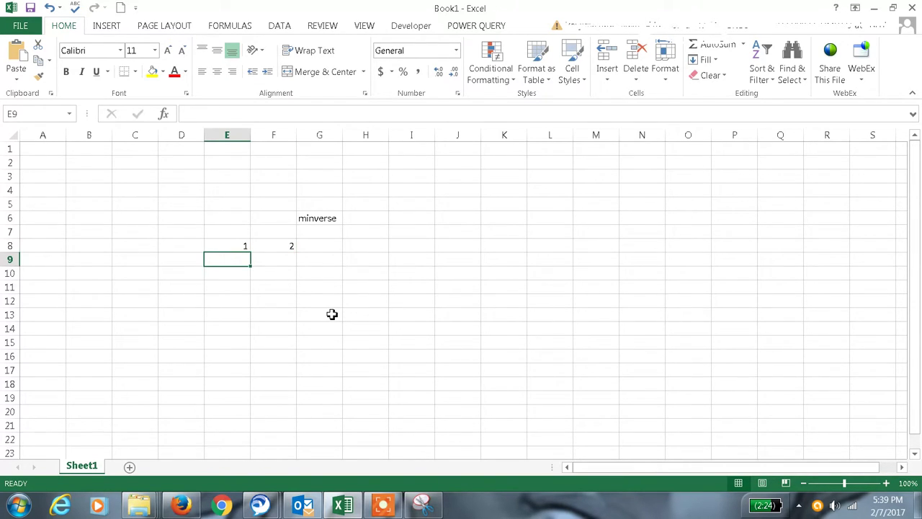
pyautogui.write('3')
pyautogui.press('Tab')
pyautogui.write('4')
pyautogui.press('Up')
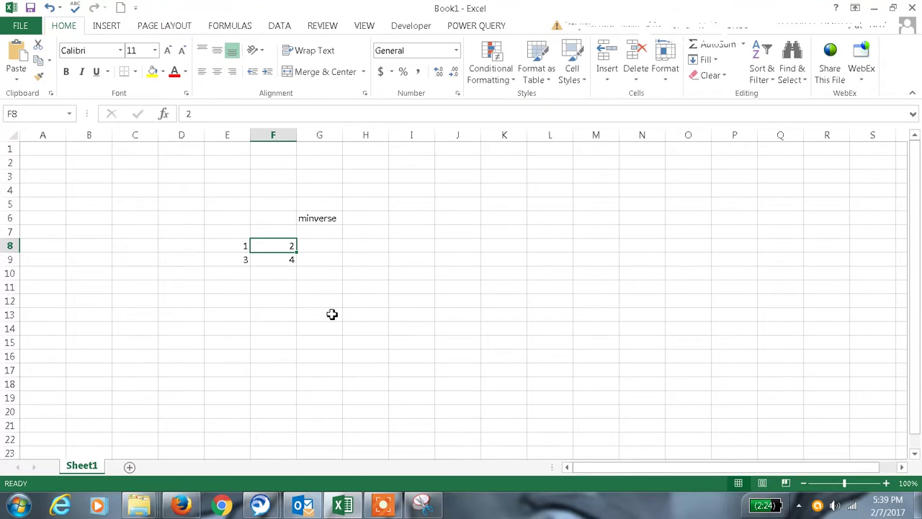
pyautogui.press('Left')
pyautogui.press('Right')
pyautogui.press('Right')
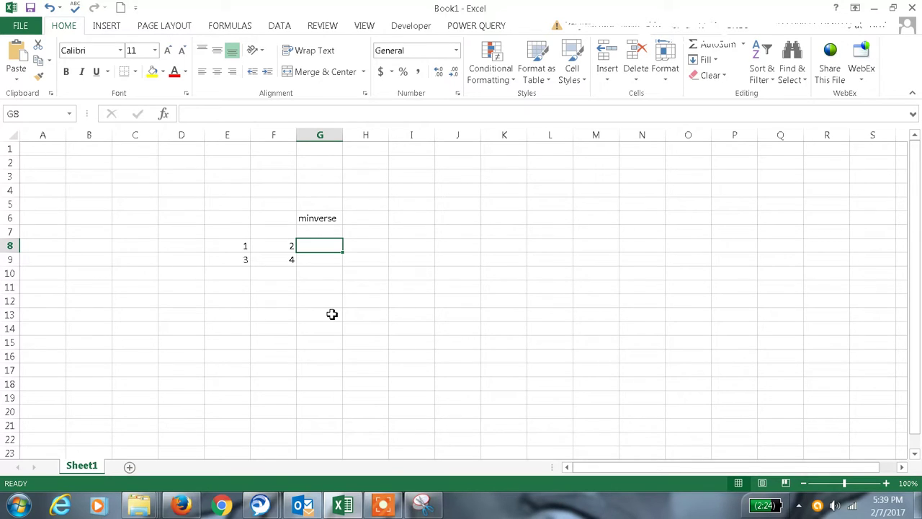
# Review the entered matrix values in E8:F9.
pyautogui.press('Left')
pyautogui.press('Left')
pyautogui.hotkey('shift', 'Down')
pyautogui.hotkey('shift', 'Up')
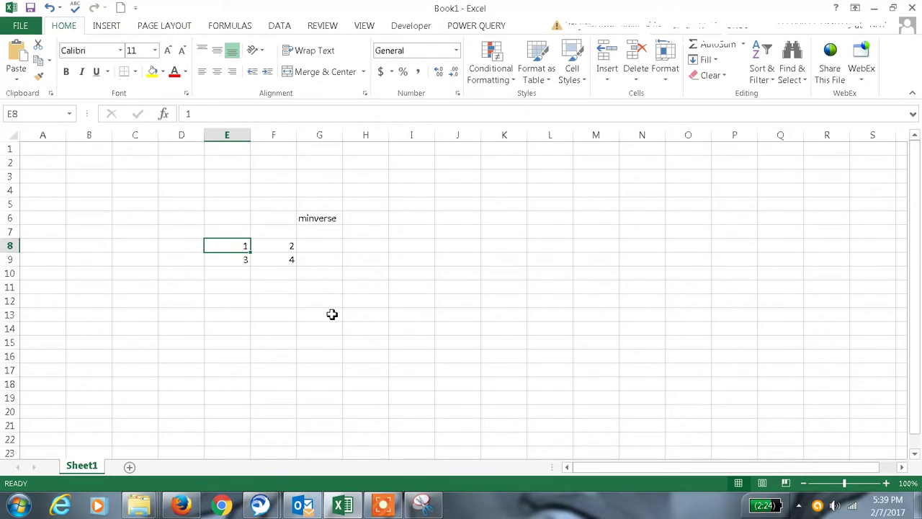
pyautogui.press('Right')
pyautogui.press('Right')
# Enter {=MINVERSE(E8:F9)} as an array formula across G8:H9.
pyautogui.hotkey('shift', 'Right')
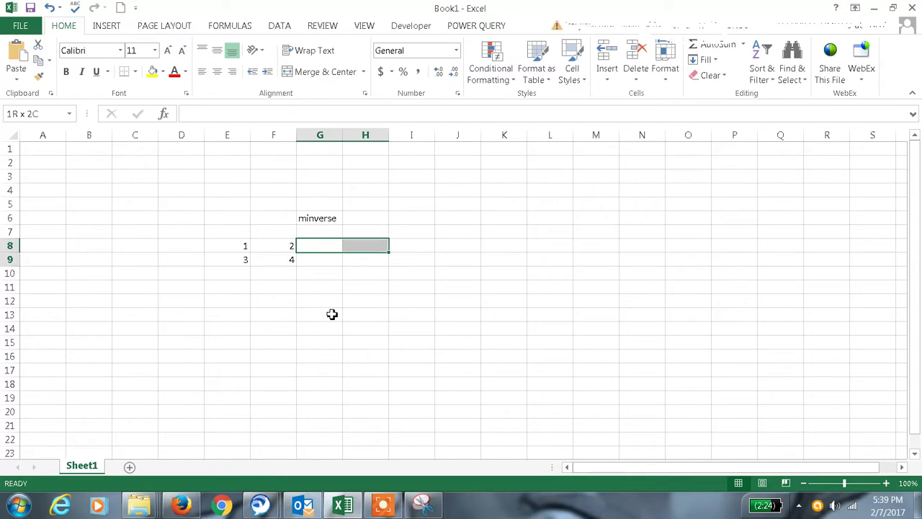
pyautogui.hotkey('shift', 'Down')
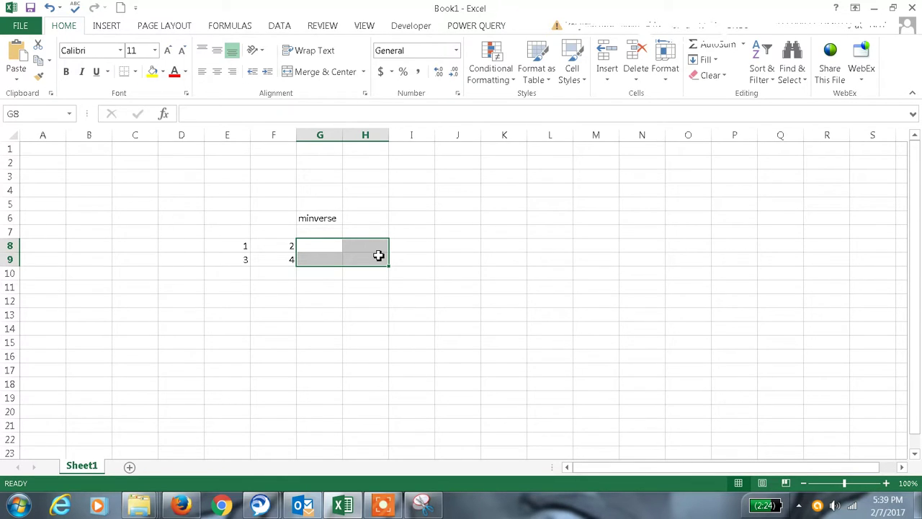
pyautogui.write('=min')
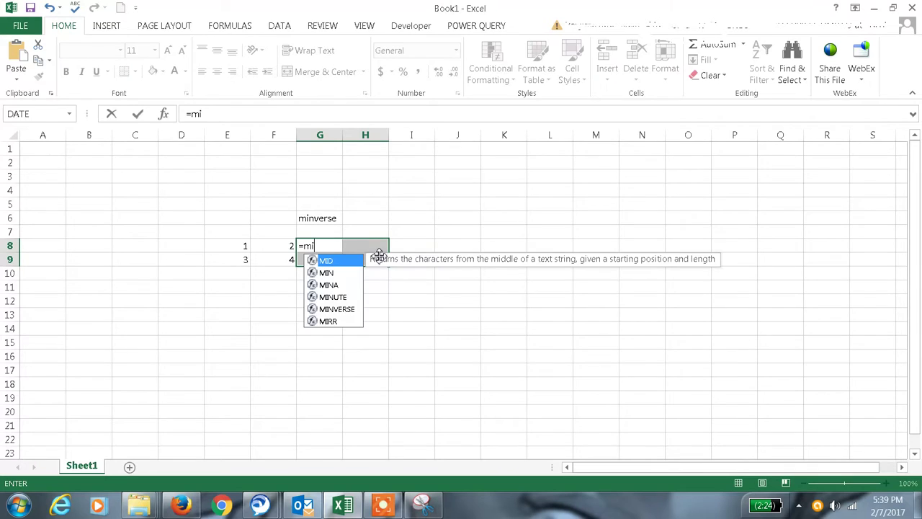
pyautogui.doubleClick(343, 298)
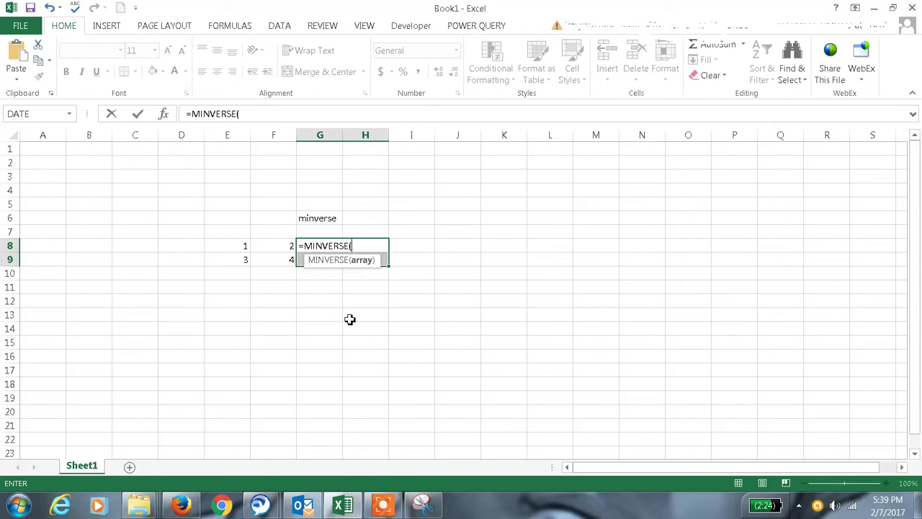
pyautogui.moveTo(245, 247); pyautogui.dragTo(274, 259)
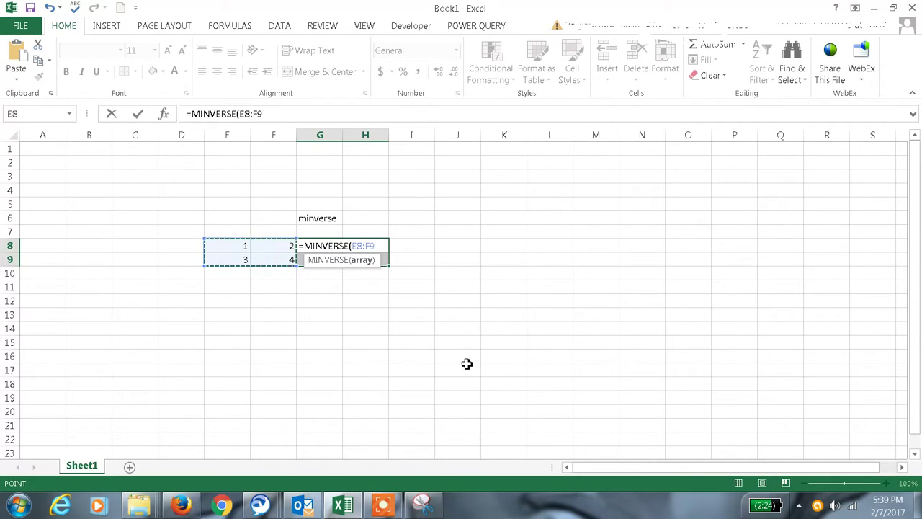
pyautogui.write(')')
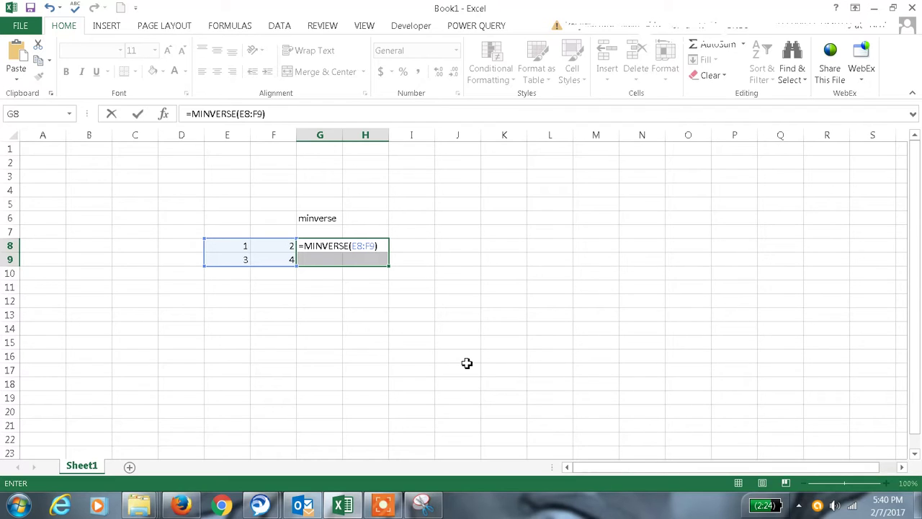
pyautogui.hotkey('ctrl', 'shift', 'Return')
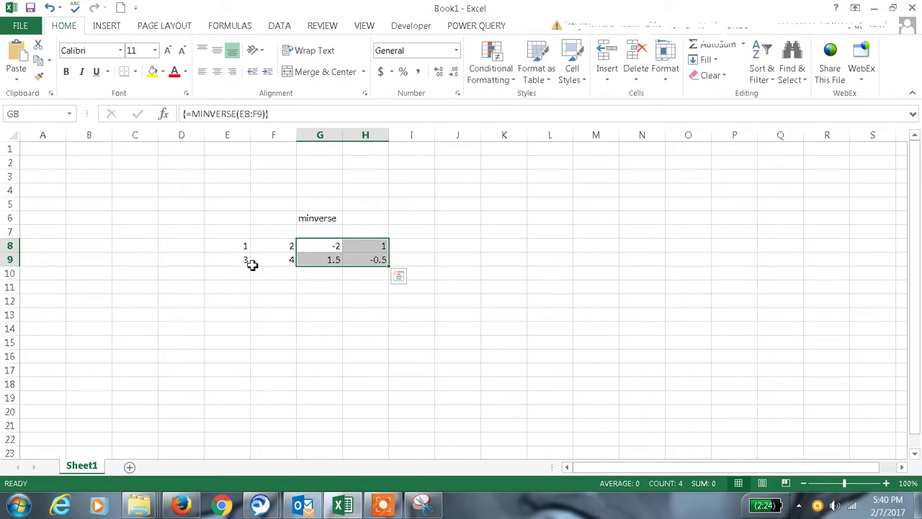
# Compare the matrix with its inverse, check G8:H9's shared formula, and begin a formula in F11.
pyautogui.click(241, 246)
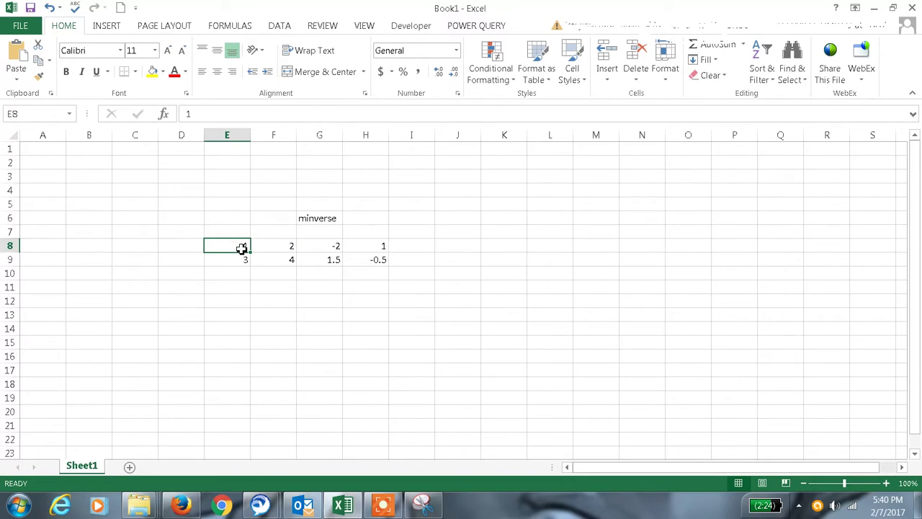
pyautogui.moveTo(242, 247); pyautogui.dragTo(360, 260)
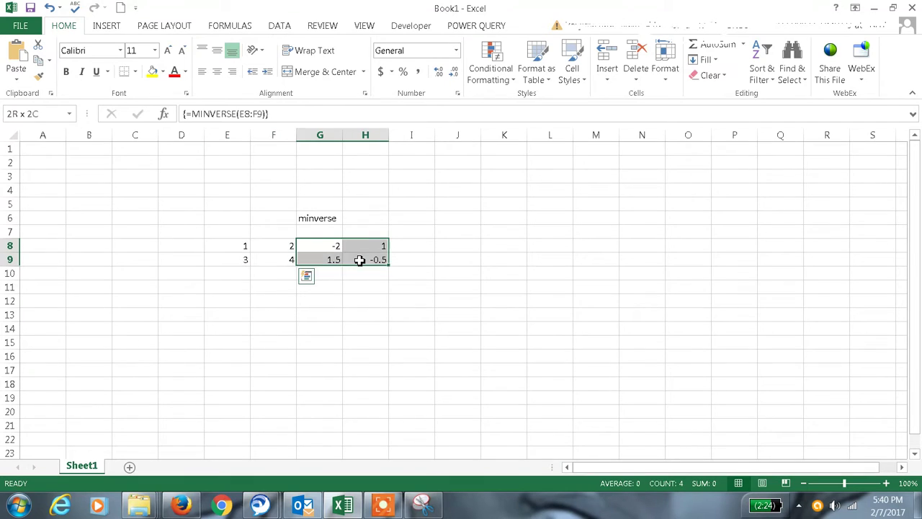
pyautogui.click(269, 303)
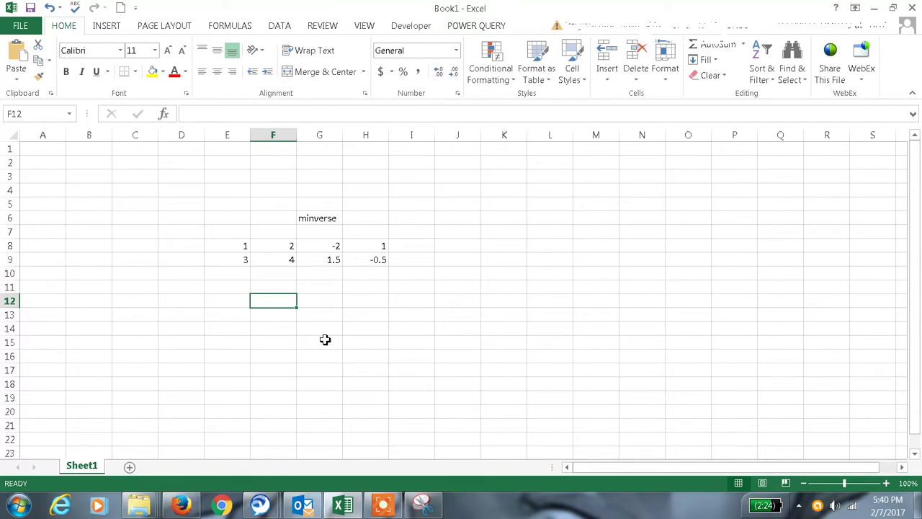
pyautogui.click(319, 250)
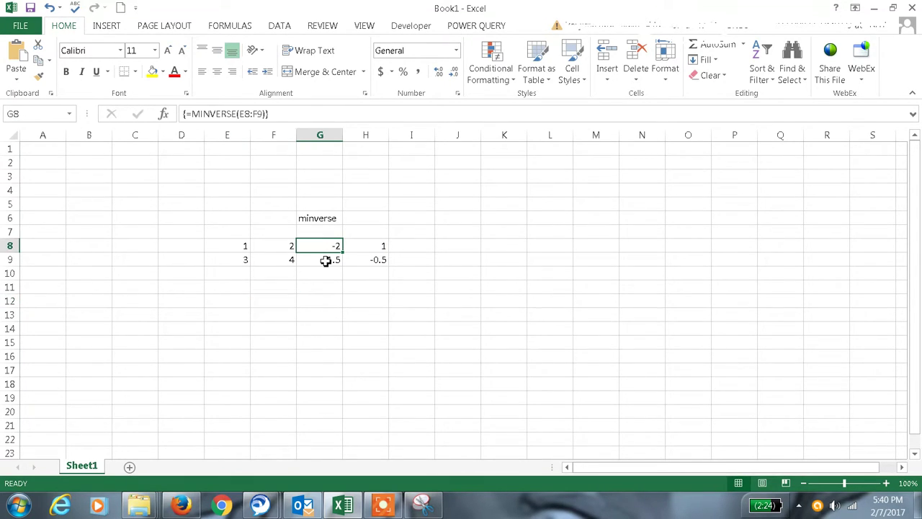
pyautogui.click(325, 260)
pyautogui.click(353, 249)
pyautogui.click(356, 258)
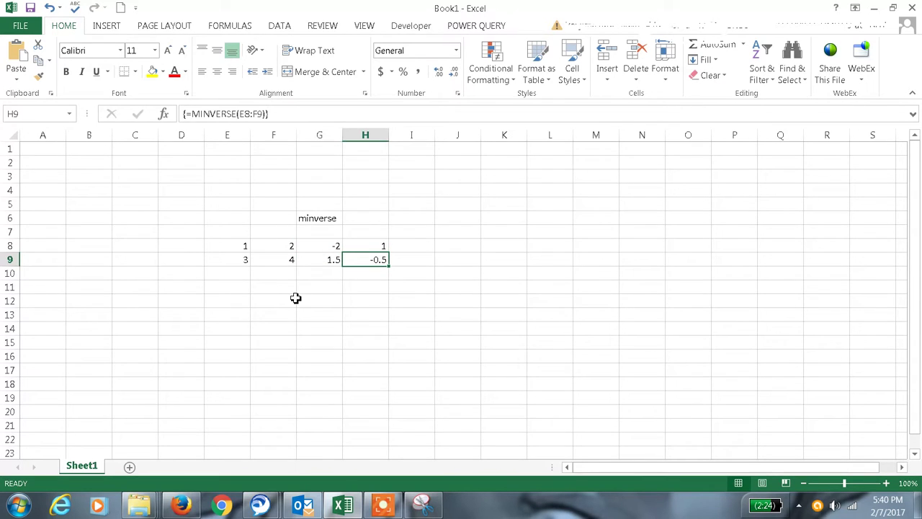
pyautogui.click(276, 290)
pyautogui.write('=')
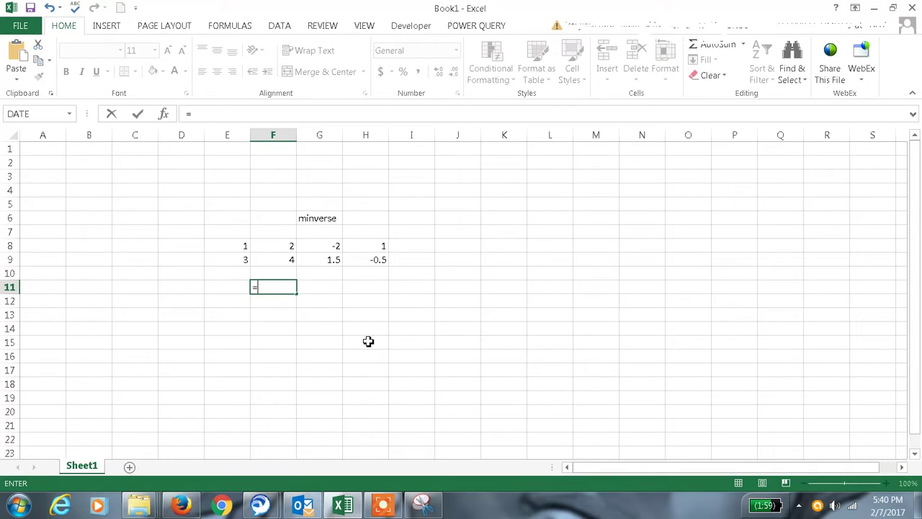
# Begin an MMULT formula over E8:F9, then cancel the unfinished entry.
pyautogui.write('mm')
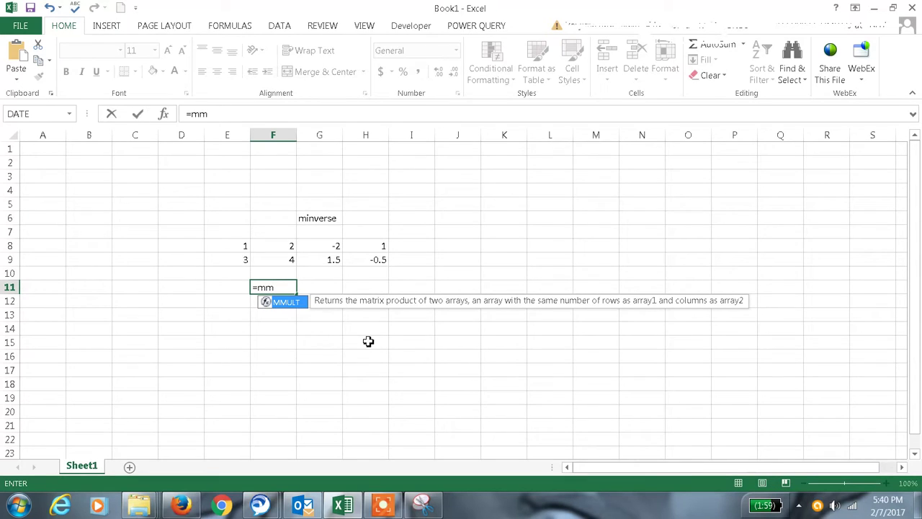
pyautogui.write('ult(')
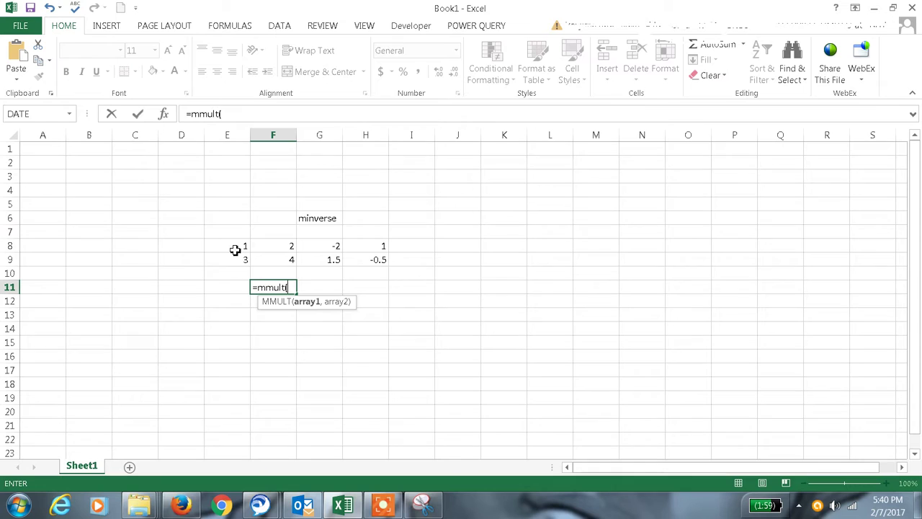
pyautogui.moveTo(235, 249); pyautogui.dragTo(321, 300)
pyautogui.press('Escape')
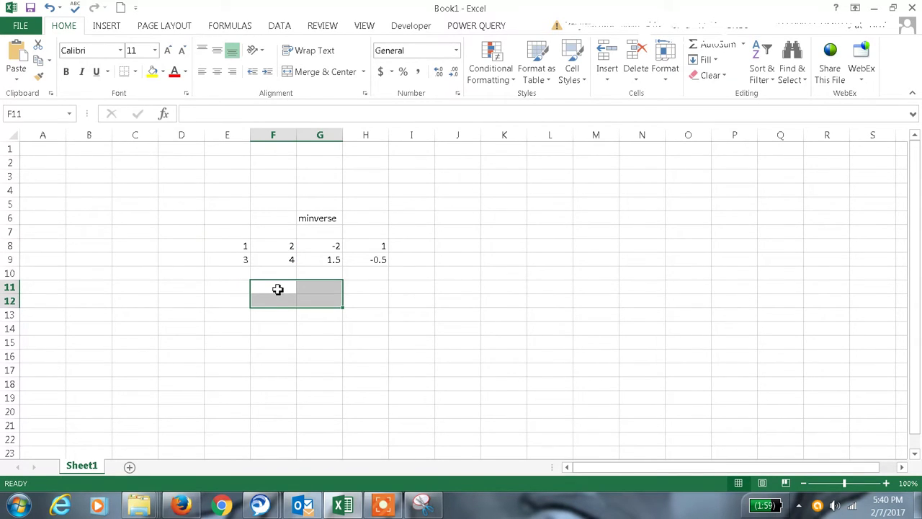
# Enter {=MMULT(E8:F9,G8:H9)} as an array formula across F11:G12.
pyautogui.write('=mmu')
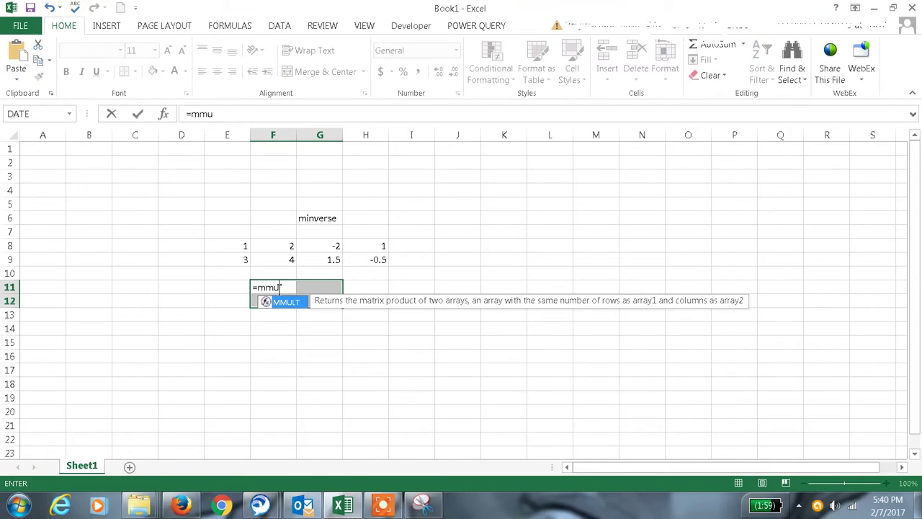
pyautogui.write('lt(')
pyautogui.moveTo(239, 247); pyautogui.dragTo(263, 259)
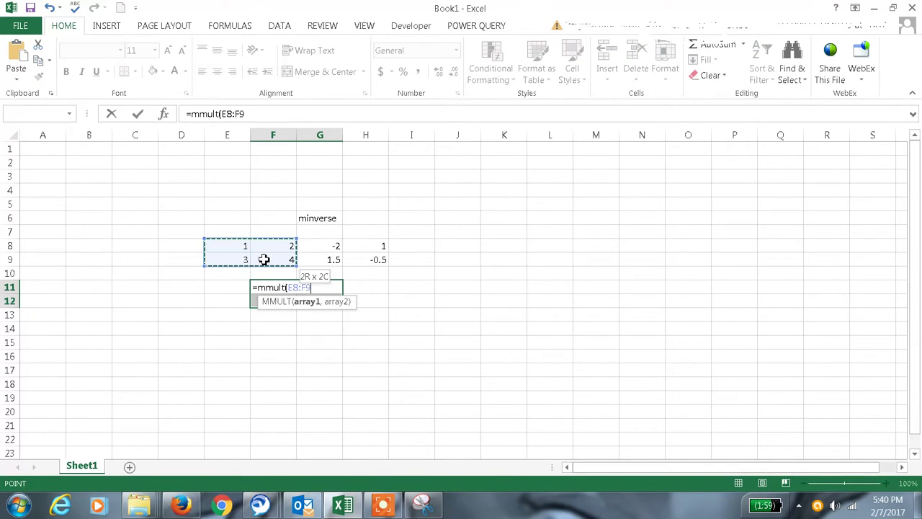
pyautogui.write(',')
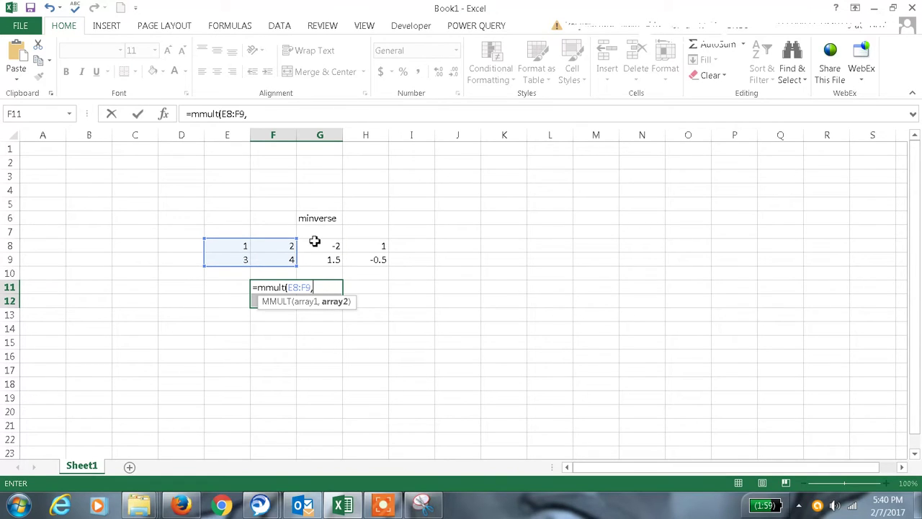
pyautogui.moveTo(315, 242); pyautogui.dragTo(361, 259)
pyautogui.write(')')
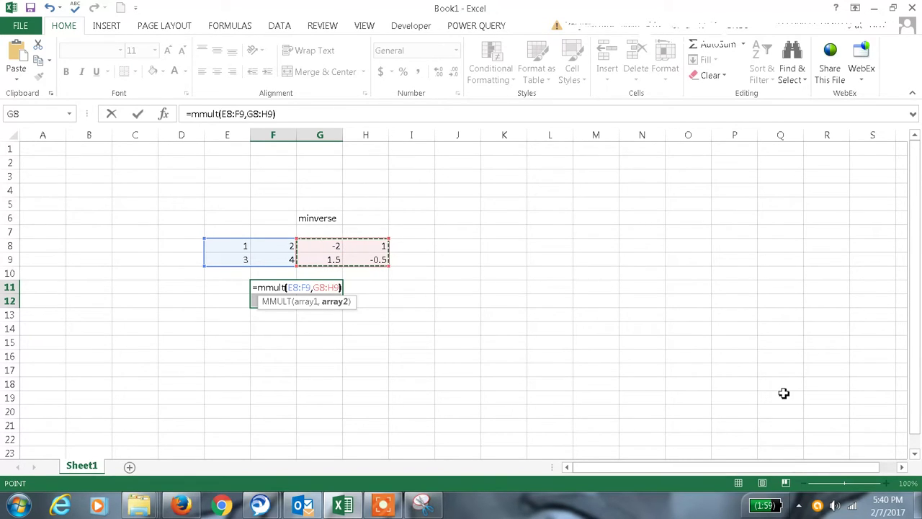
pyautogui.hotkey('ctrl', 'shift', 'Return')
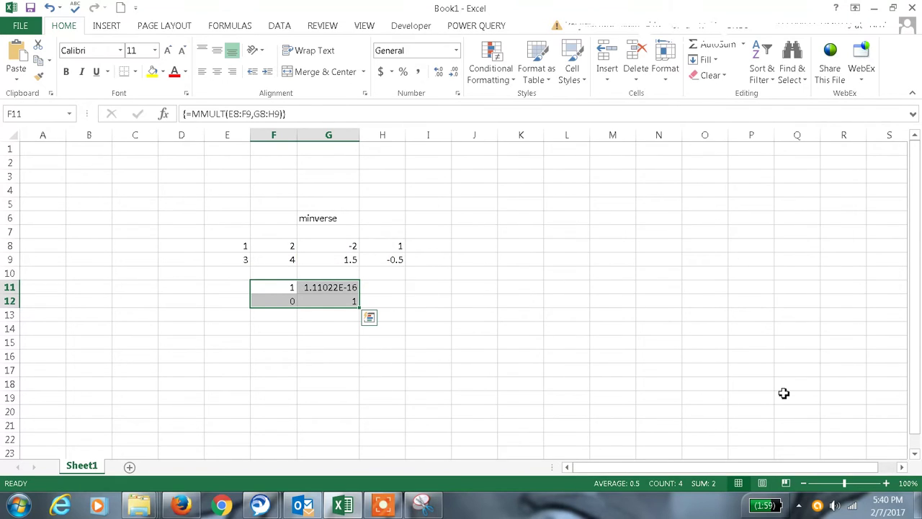
pyautogui.click(280, 301)
pyautogui.click(282, 290)
pyautogui.click(352, 289)
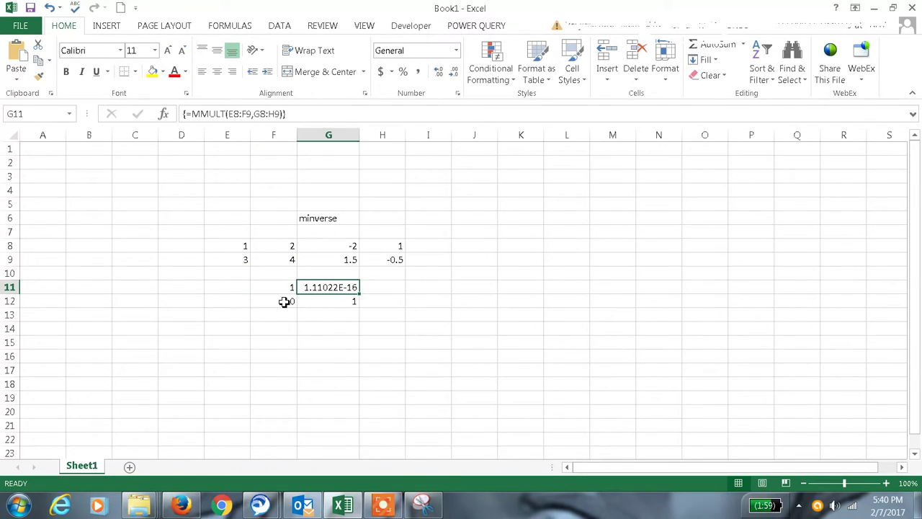
pyautogui.click(278, 287)
pyautogui.click(304, 301)
pyautogui.click(292, 294)
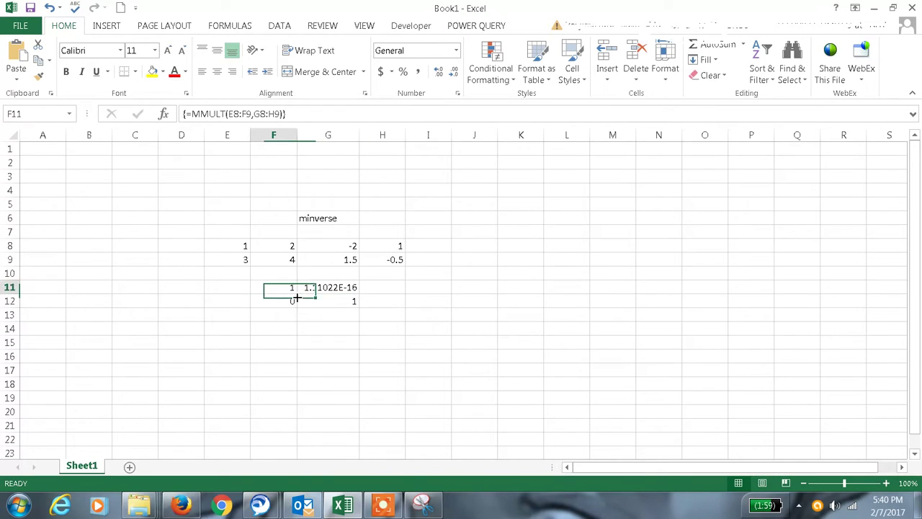
pyautogui.click(311, 304)
pyautogui.click(282, 291)
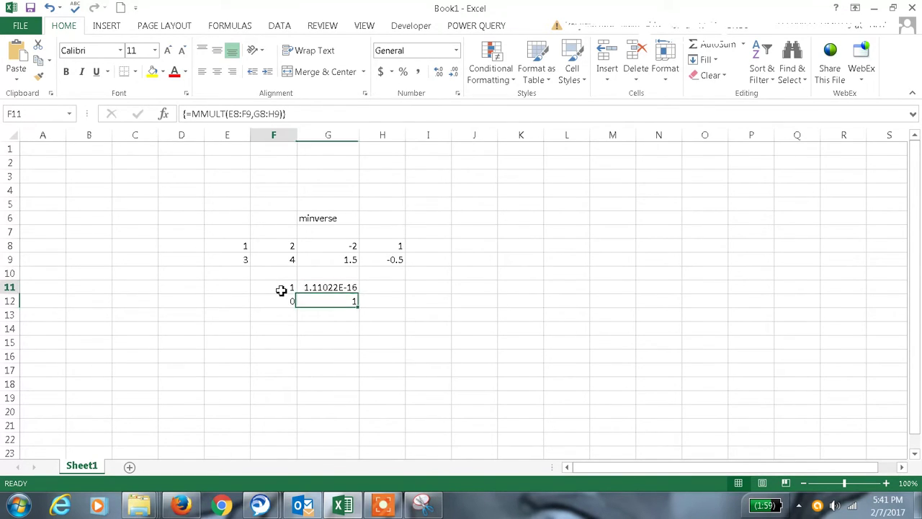
pyautogui.click(308, 301)
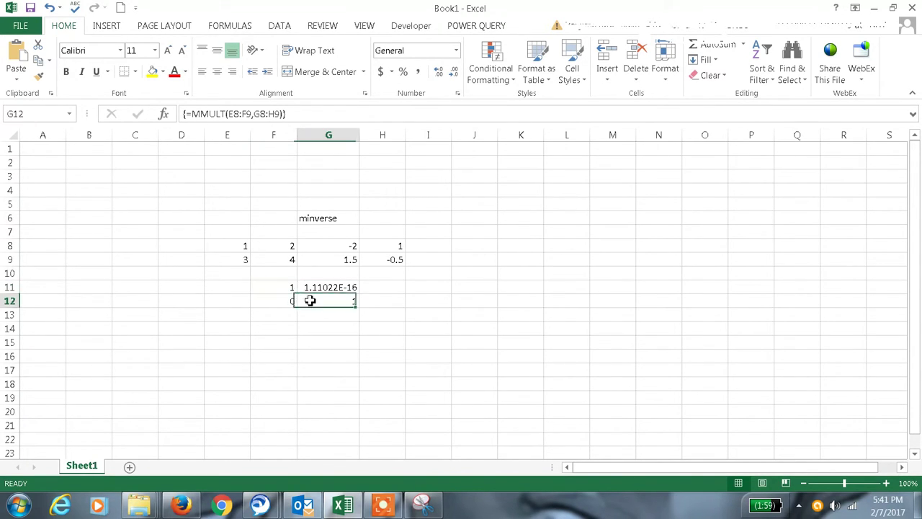
pyautogui.click(276, 262)
# Change F9 to 2, then set F8 to 1 and finally to 0.
pyautogui.write('2')
pyautogui.press('Return')
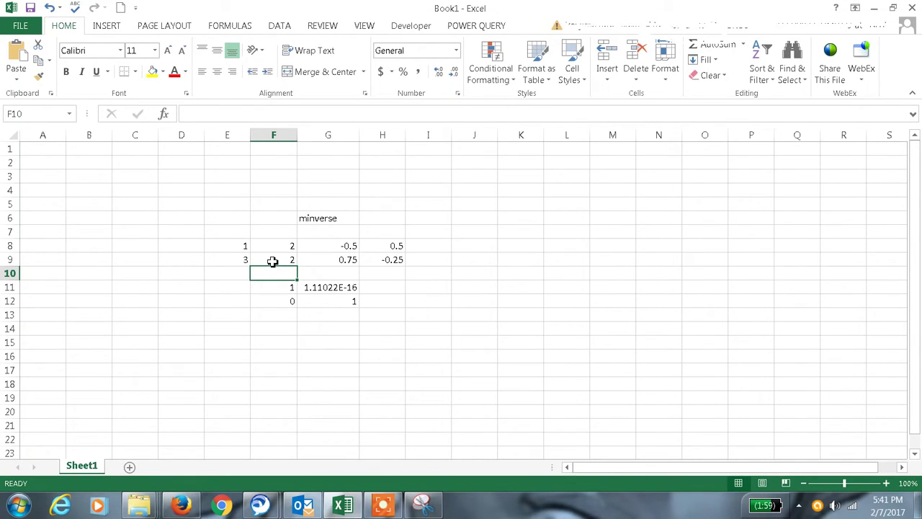
pyautogui.click(282, 249)
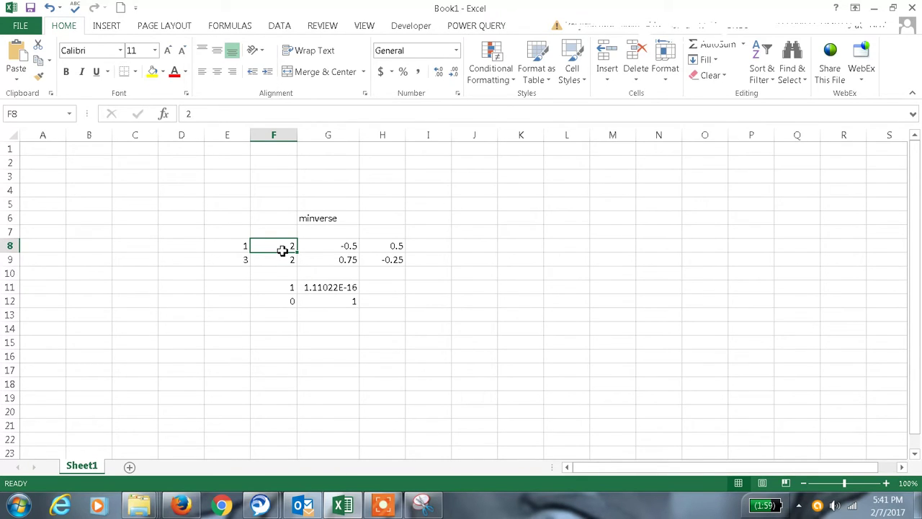
pyautogui.write('1')
pyautogui.press('Return')
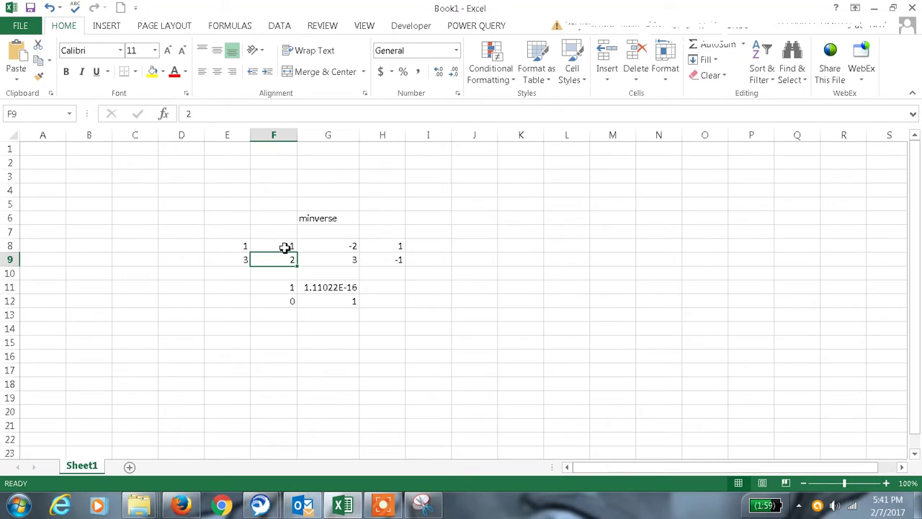
pyautogui.click(284, 247)
pyautogui.write('0')
pyautogui.press('Return')
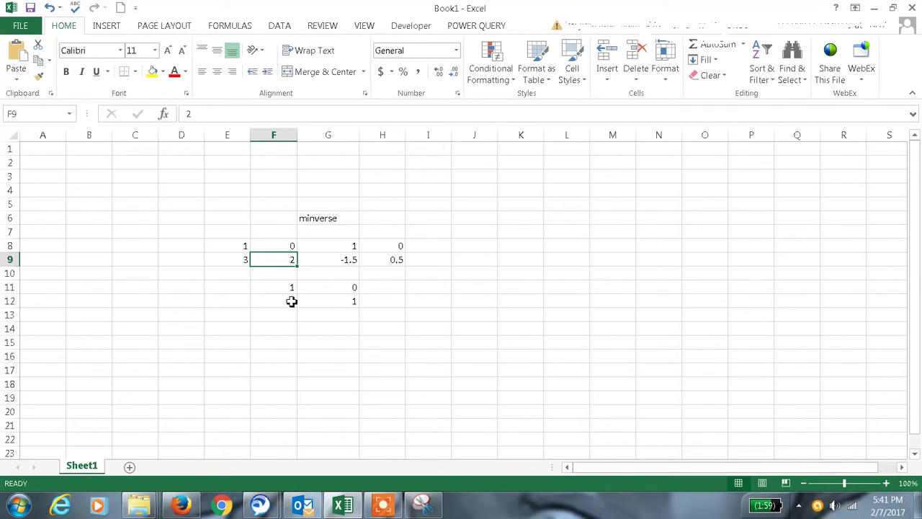
pyautogui.click(286, 288)
pyautogui.click(343, 305)
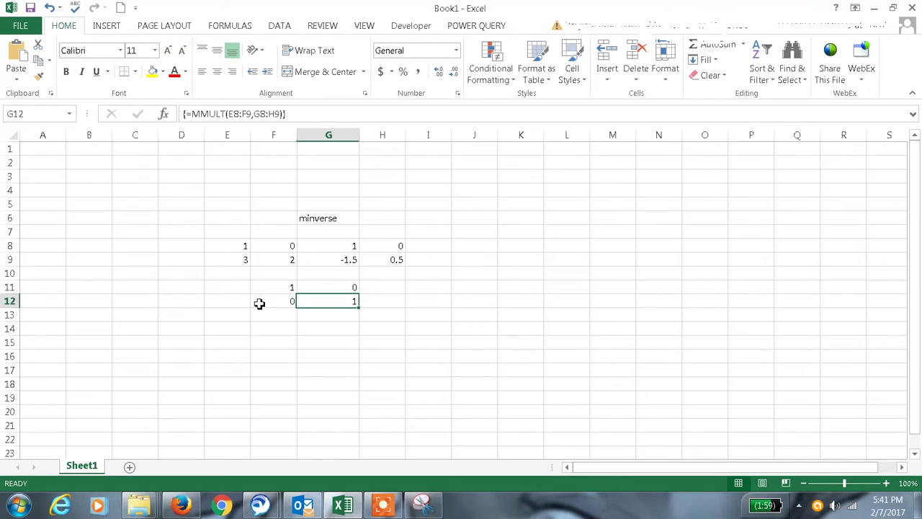
pyautogui.click(272, 292)
pyautogui.click(338, 301)
pyautogui.click(328, 247)
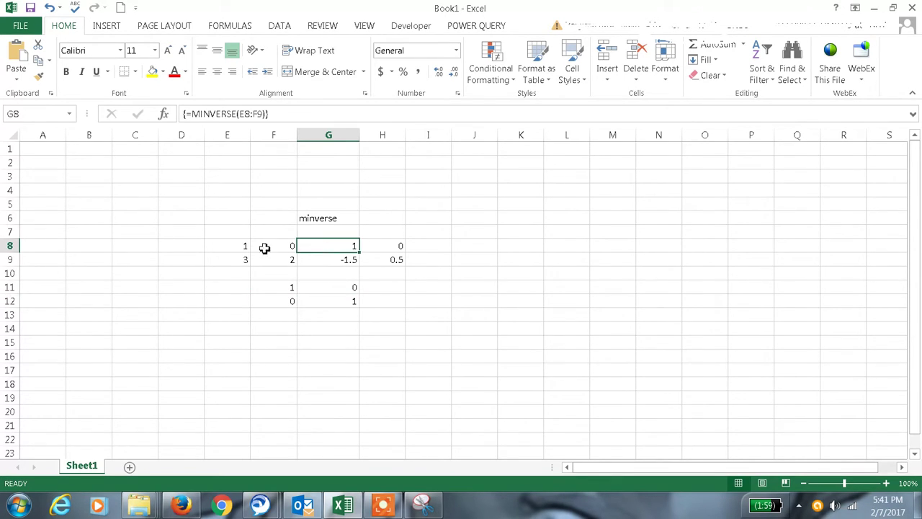
pyautogui.moveTo(241, 248); pyautogui.dragTo(278, 260)
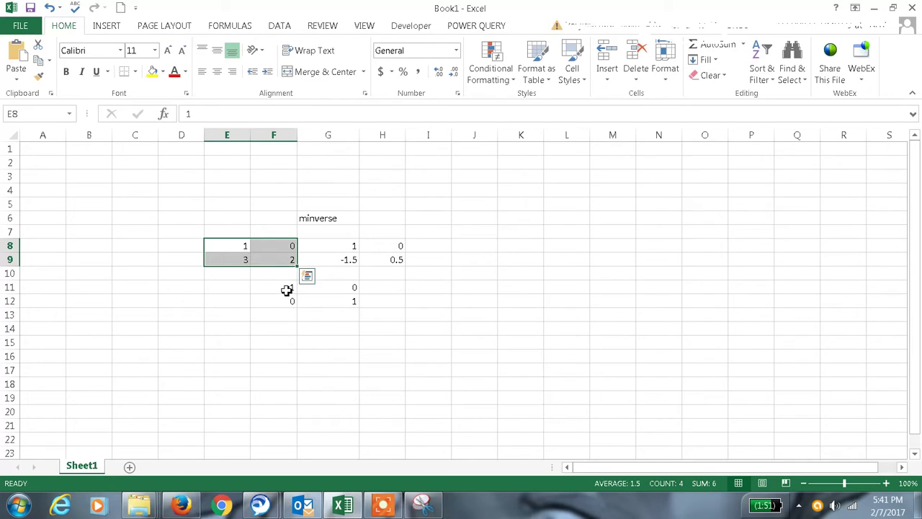
pyautogui.click(287, 291)
pyautogui.click(333, 306)
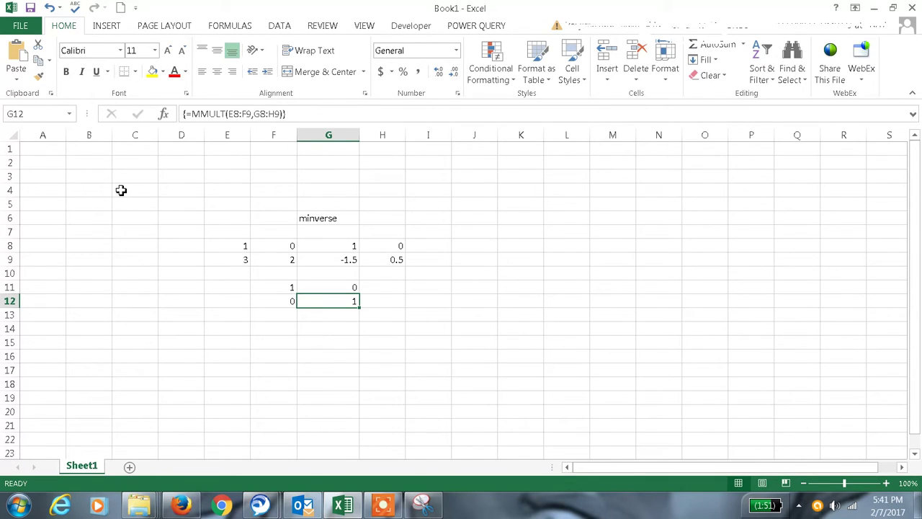
pyautogui.moveTo(122, 189); pyautogui.dragTo(261, 248)
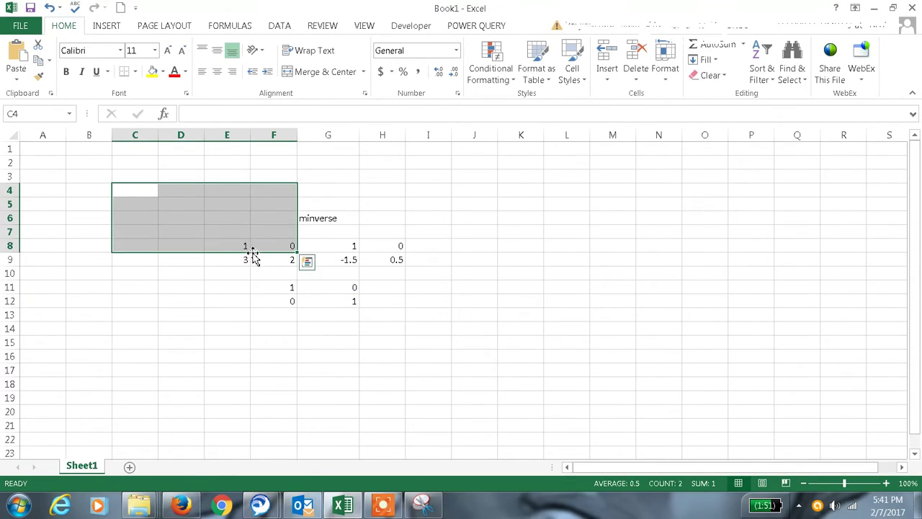
pyautogui.click(193, 311)
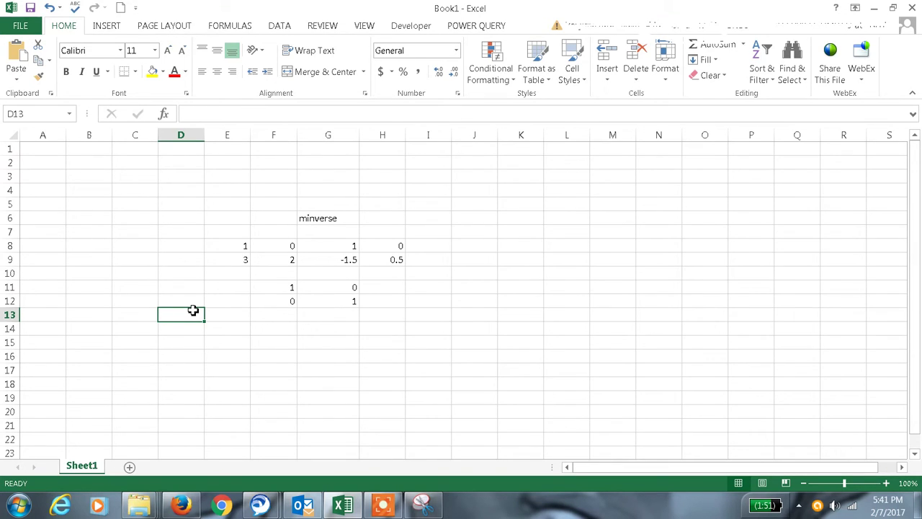
pyautogui.moveTo(171, 208); pyautogui.dragTo(333, 293)
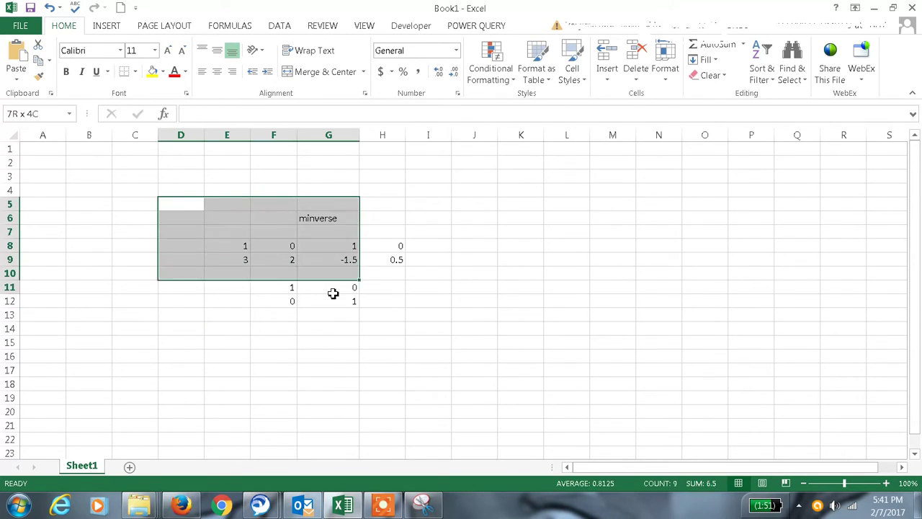
pyautogui.moveTo(339, 247); pyautogui.dragTo(480, 261)
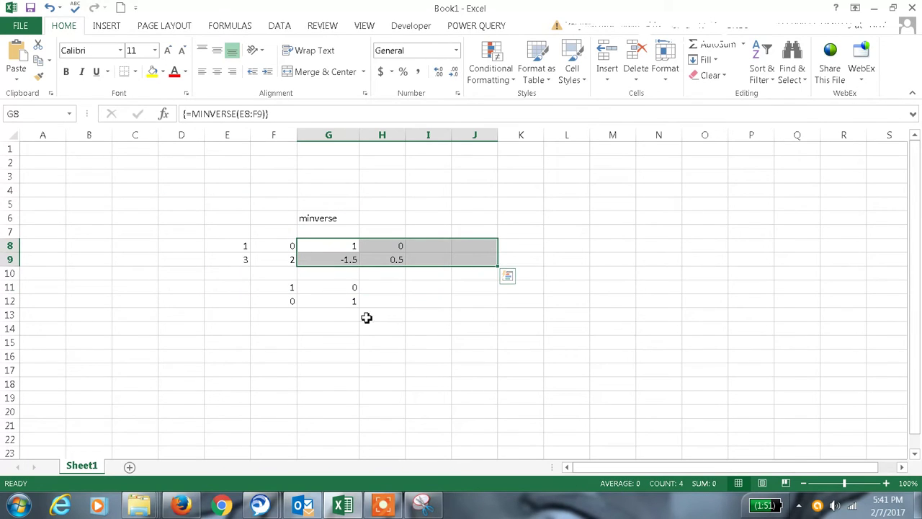
pyautogui.moveTo(271, 290); pyautogui.dragTo(387, 364)
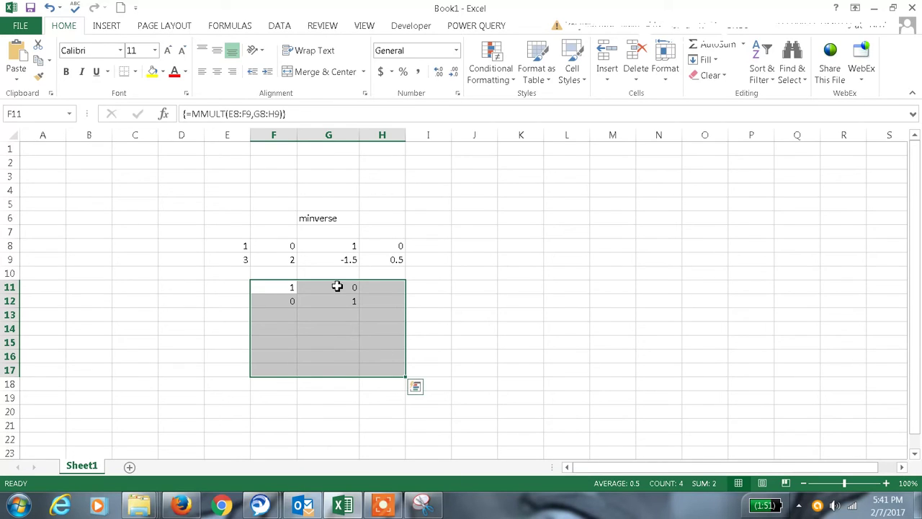
pyautogui.click(514, 260)
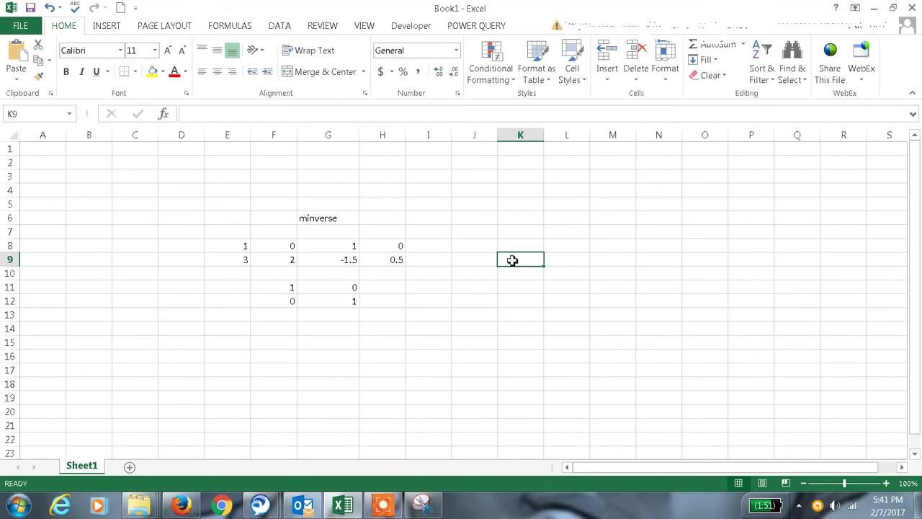
pyautogui.click(330, 223)
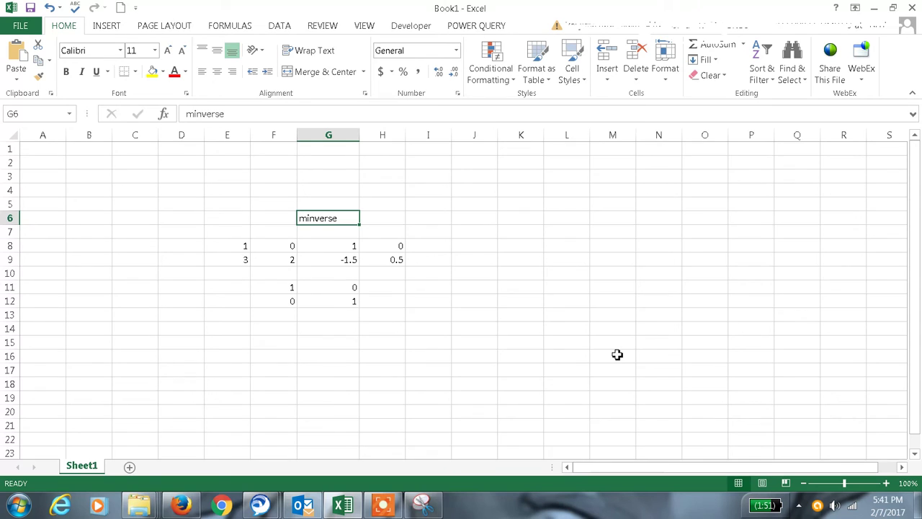